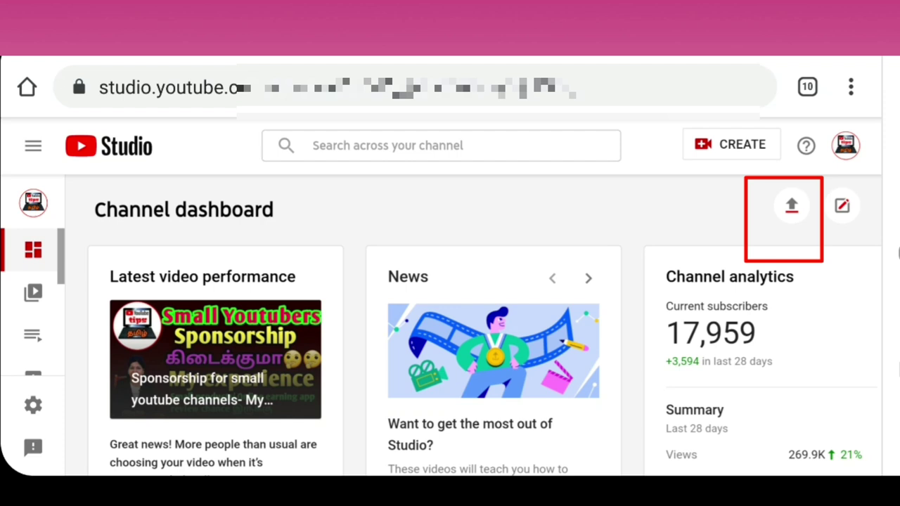
# Start a new upload and choose the video file Untitled 18_1080p_3.mp4 from the device.
pyautogui.click(791, 205)
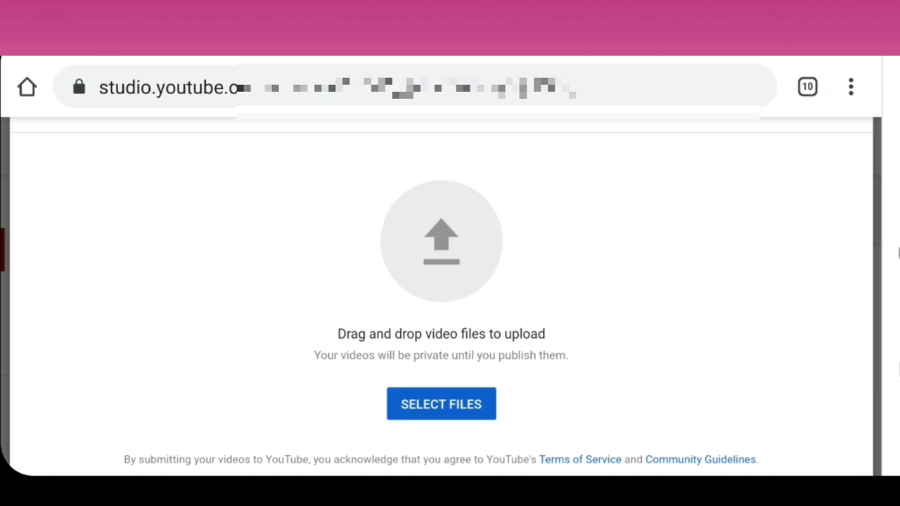
pyautogui.click(449, 409)
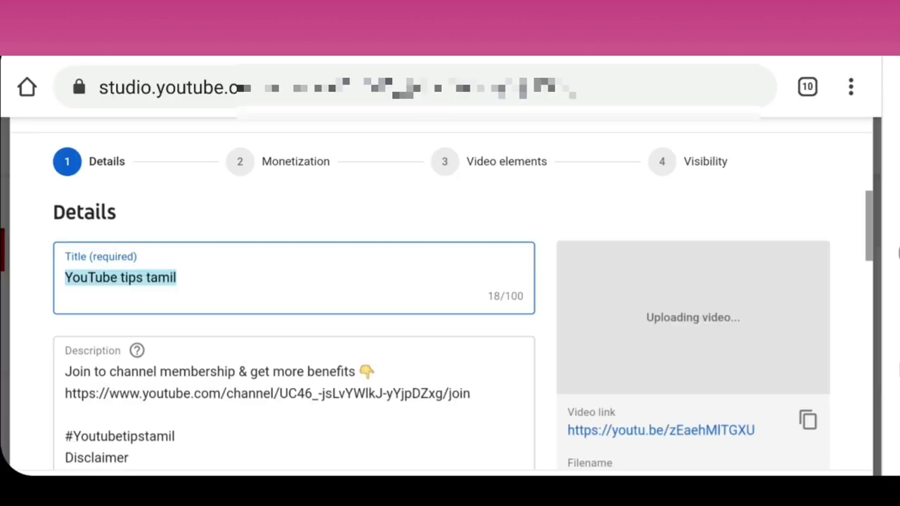
# Scroll through the upload's details form while the video processes.
pyautogui.scroll(-3, 294, 330)
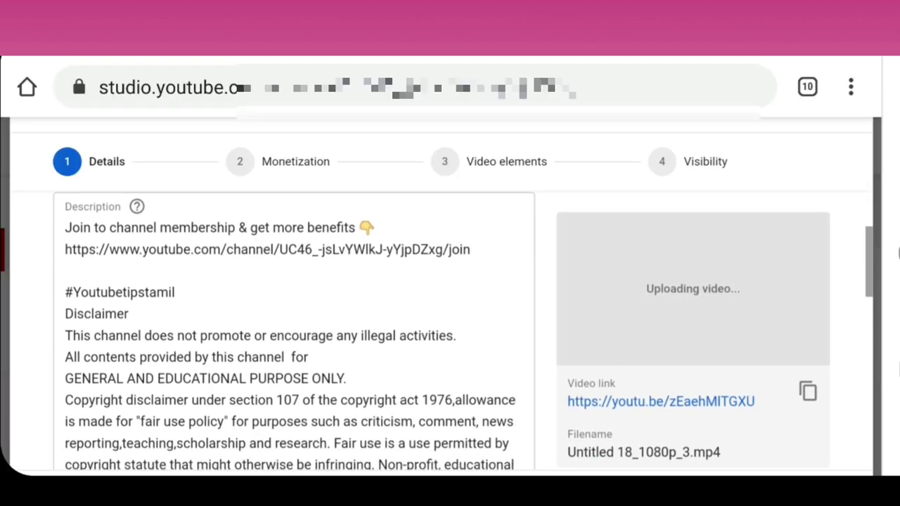
pyautogui.scroll(3, 293, 330)
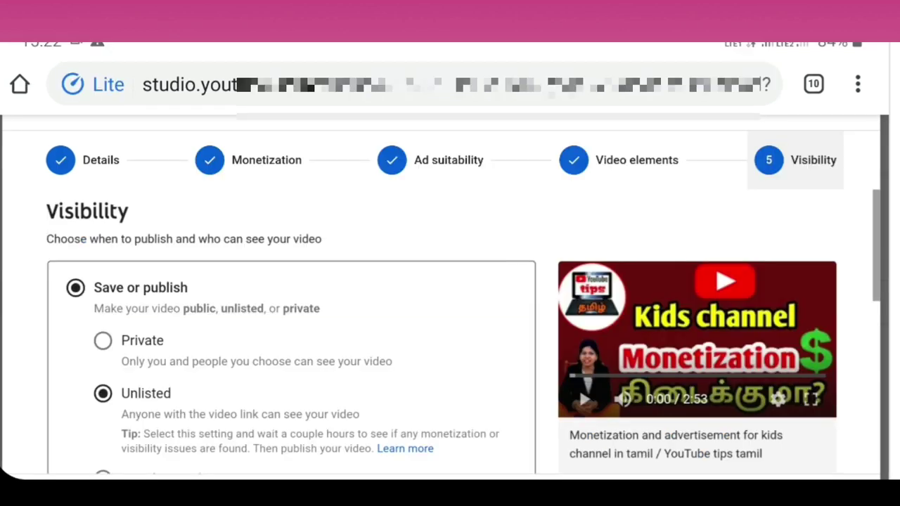
pyautogui.scroll(-2, 464, 330)
pyautogui.scroll(1, 464, 330)
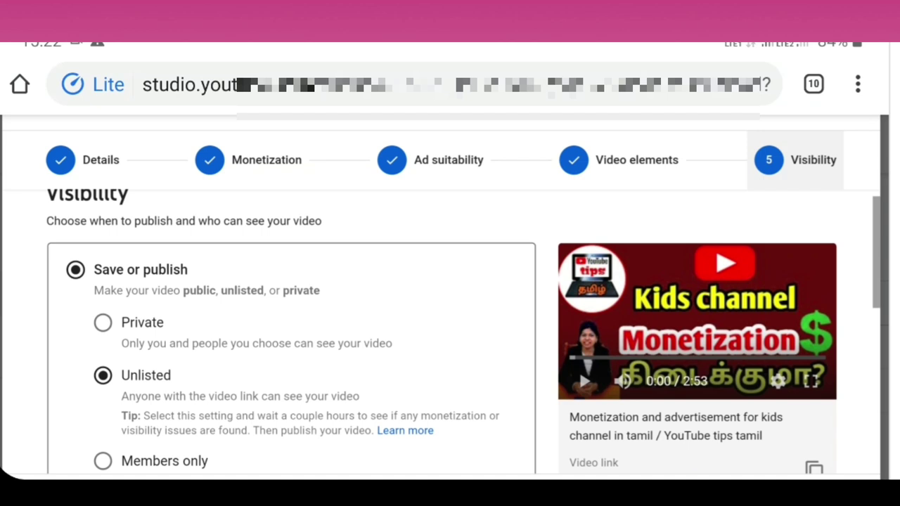
pyautogui.scroll(-5, 464, 330)
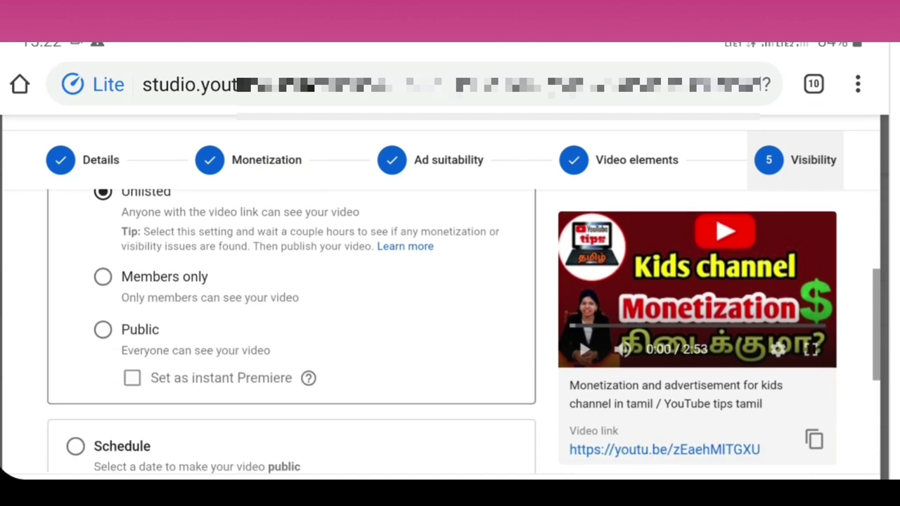
pyautogui.scroll(-5, 464, 330)
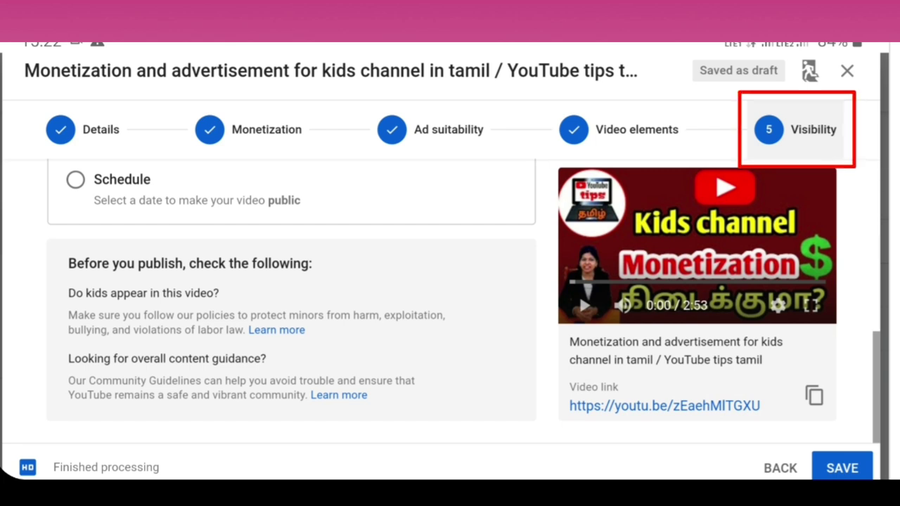
pyautogui.scroll(5, 291, 302)
pyautogui.scroll(3, 291, 302)
pyautogui.scroll(2, 291, 302)
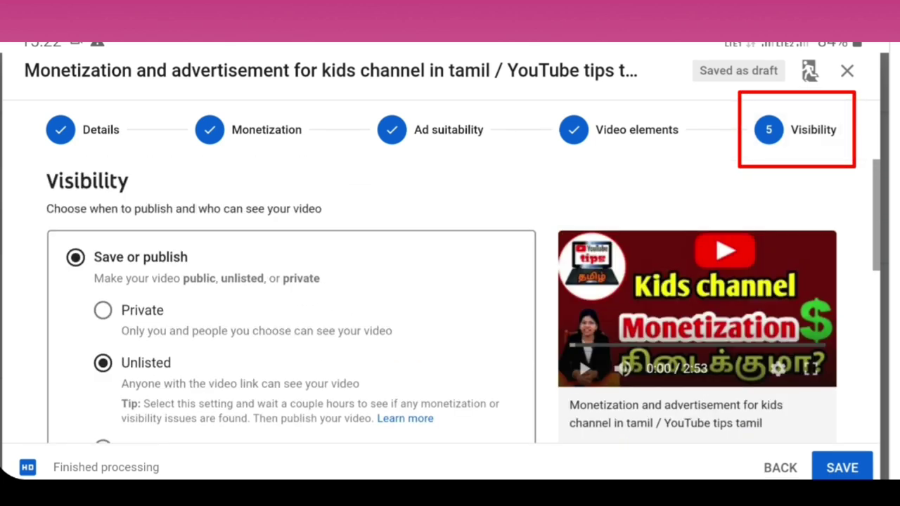
# Jump to the Visibility step and scroll down to the Save or publish options.
pyautogui.click(795, 129)
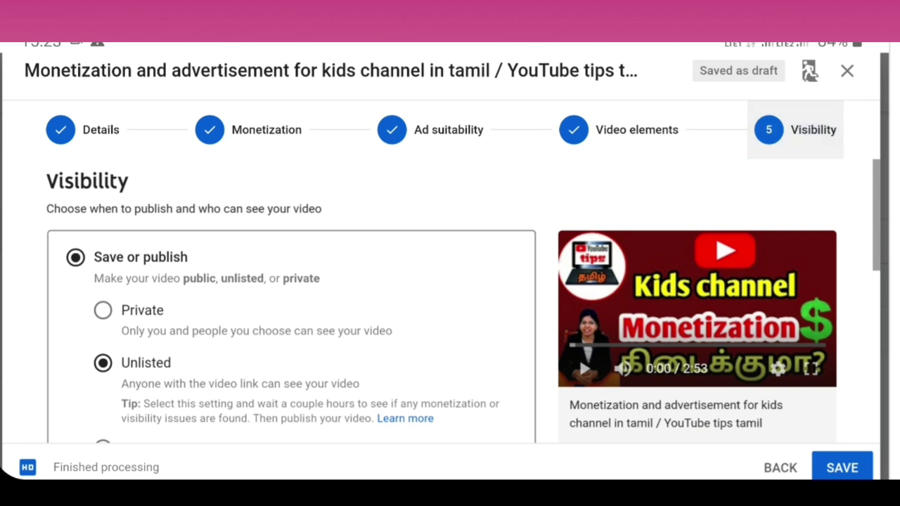
pyautogui.scroll(-3, 291, 302)
pyautogui.scroll(-2, 291, 303)
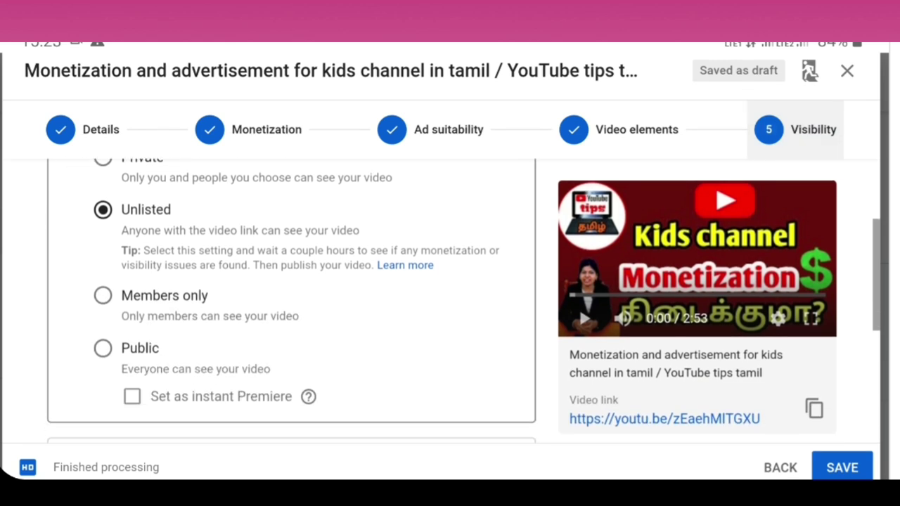
pyautogui.scroll(-2, 291, 302)
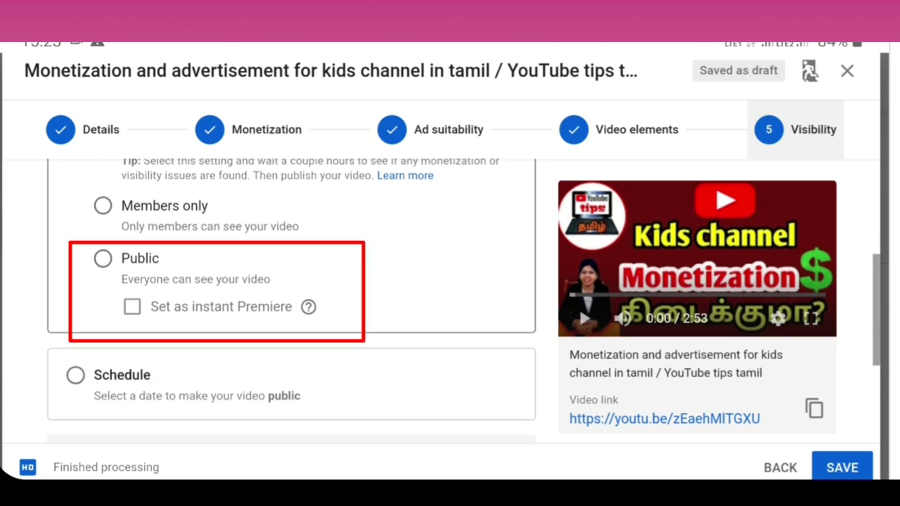
# Select Public under Save or publish instead of Unlisted.
pyautogui.click(103, 259)
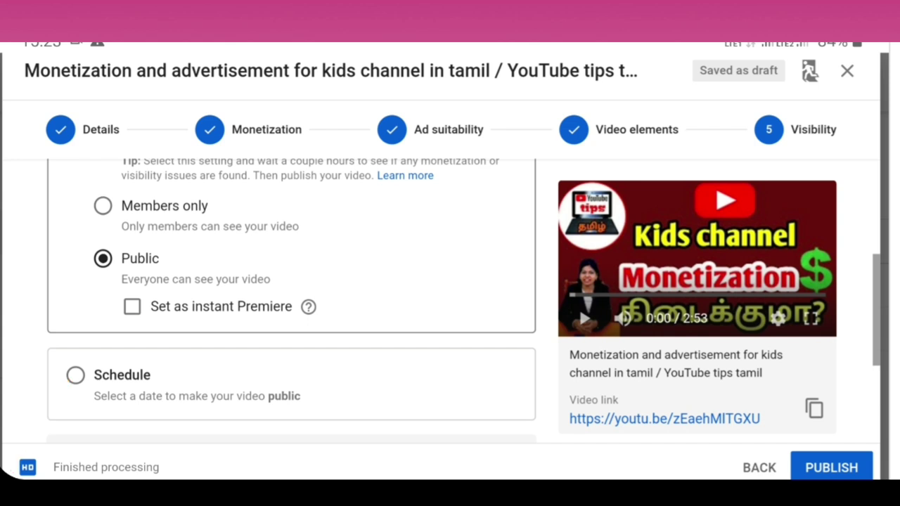
# Choose Schedule and set the publish date to Jun 6, 2020.
pyautogui.click(75, 374)
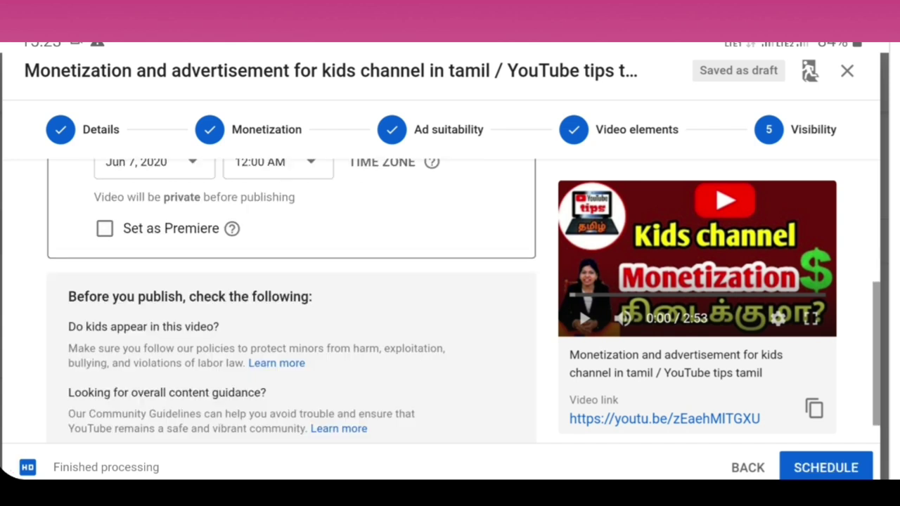
pyautogui.scroll(3, 292, 295)
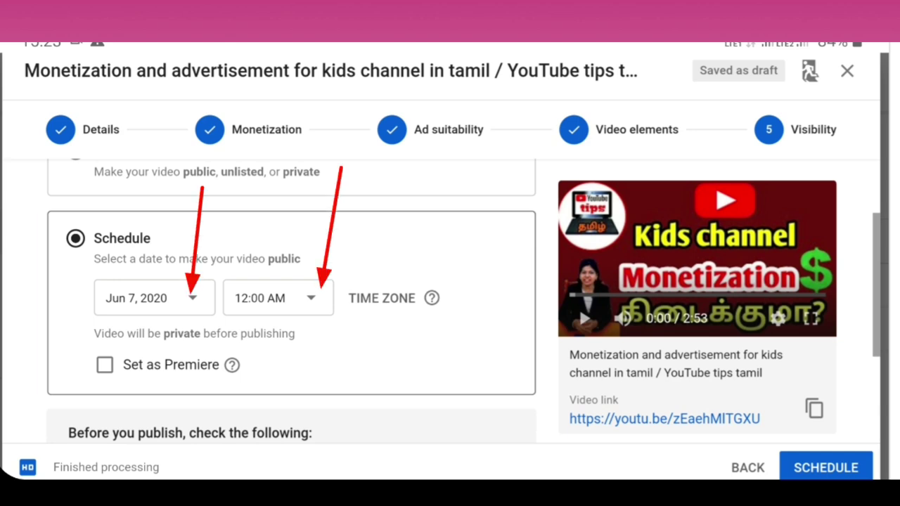
pyautogui.click(154, 298)
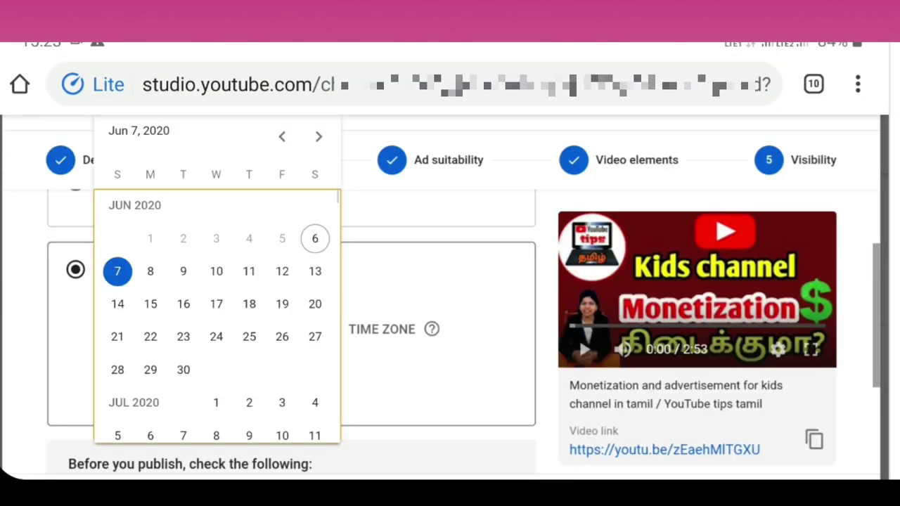
pyautogui.click(315, 238)
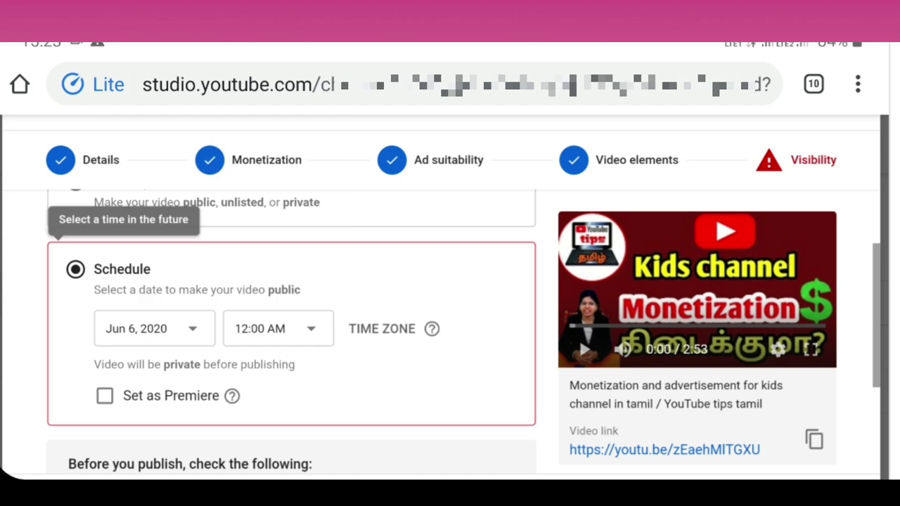
# Set the scheduled publish time to 6:30 PM.
pyautogui.click(278, 328)
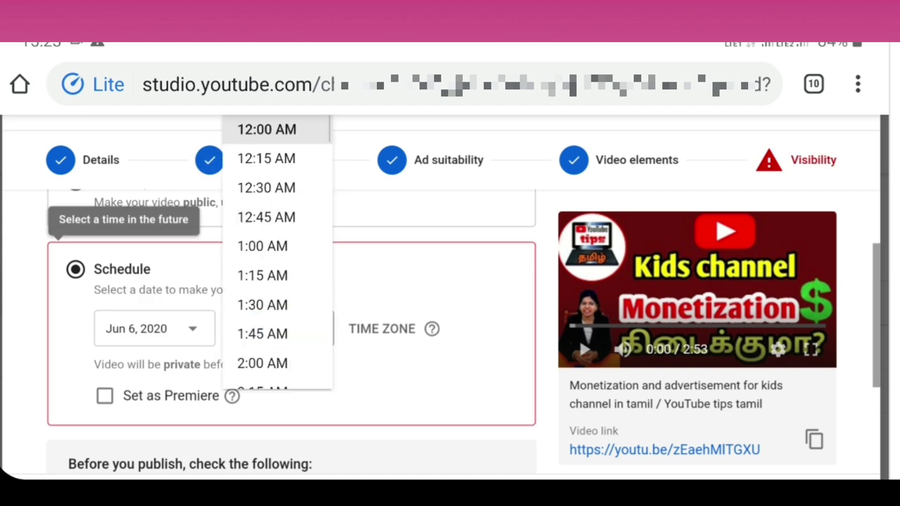
pyautogui.scroll(-10, 276, 253)
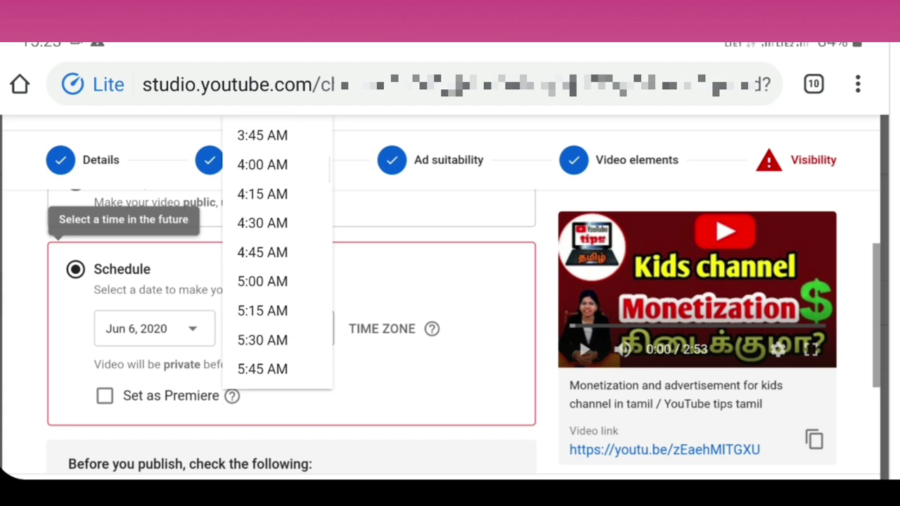
pyautogui.scroll(-3, 276, 253)
pyautogui.scroll(-3, 276, 253)
pyautogui.scroll(-5, 276, 253)
pyautogui.scroll(-1, 276, 253)
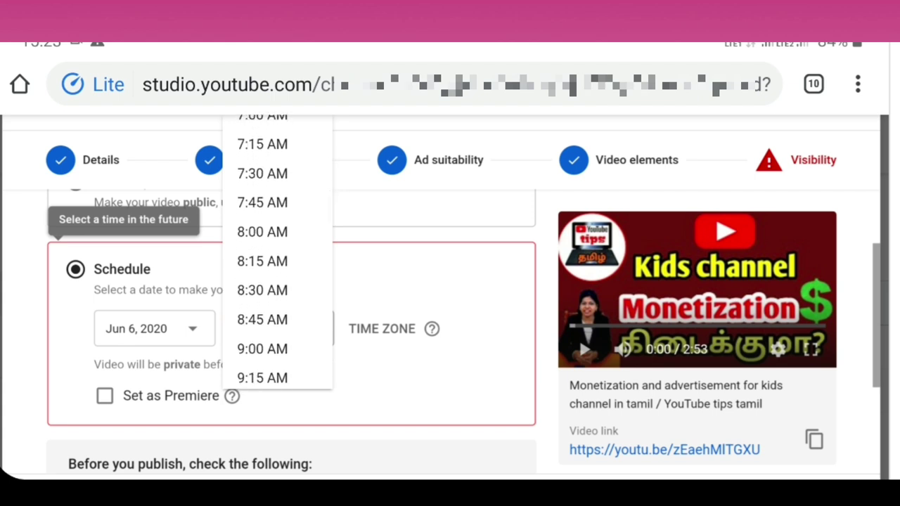
pyautogui.scroll(-5, 276, 253)
pyautogui.scroll(-3, 276, 253)
pyautogui.scroll(-3, 276, 253)
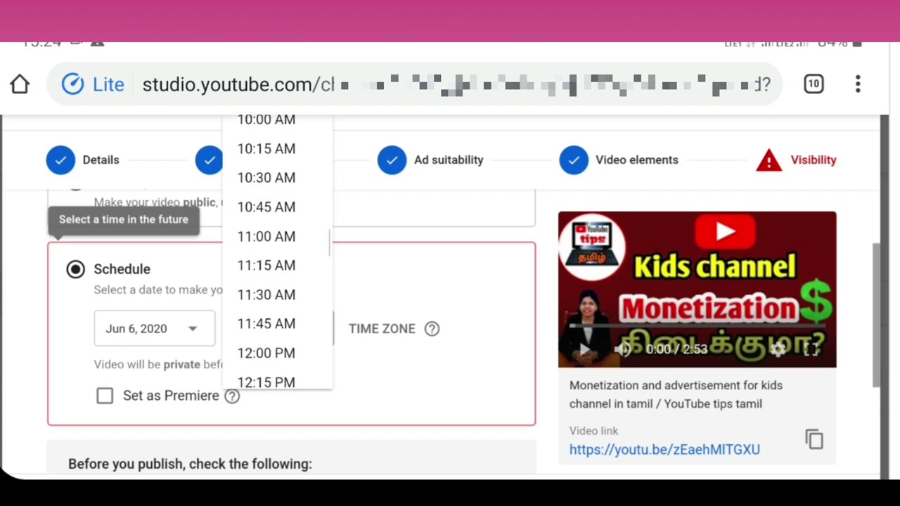
pyautogui.scroll(-10, 276, 253)
pyautogui.scroll(-5, 276, 253)
pyautogui.scroll(-1, 276, 253)
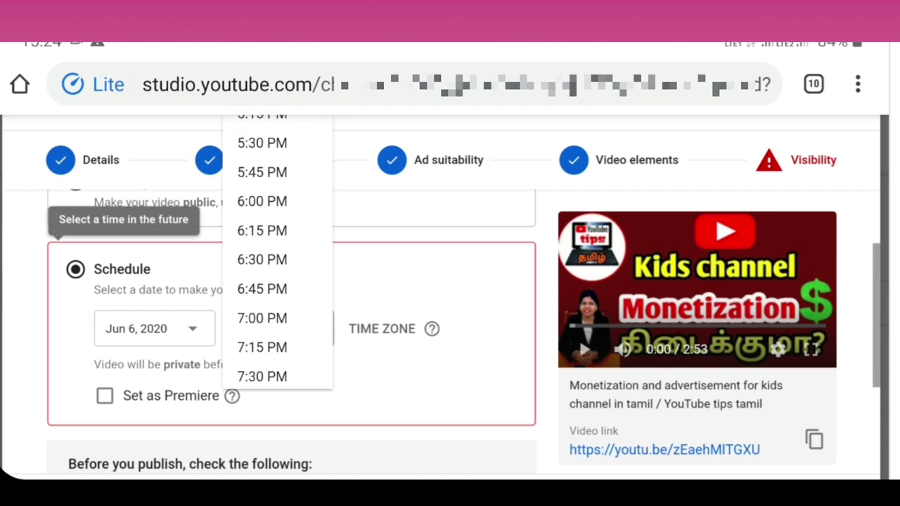
pyautogui.click(262, 259)
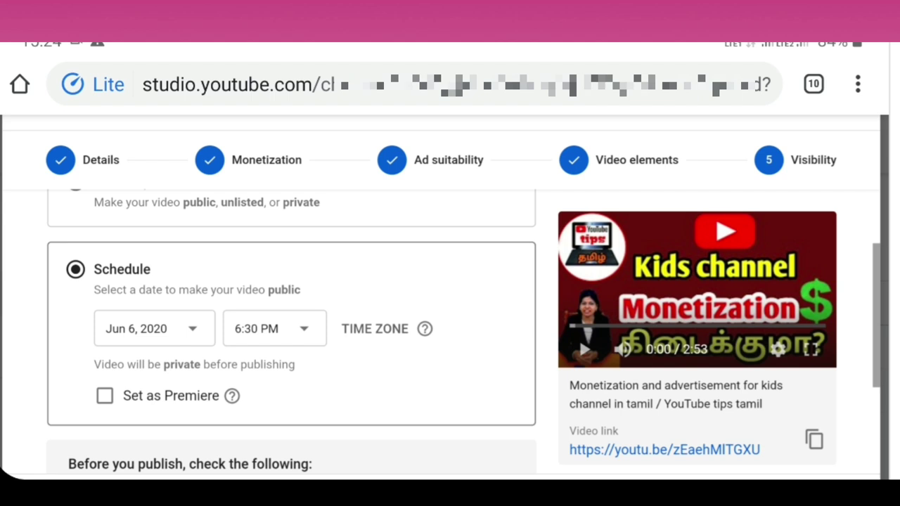
pyautogui.scroll(-2, 291, 330)
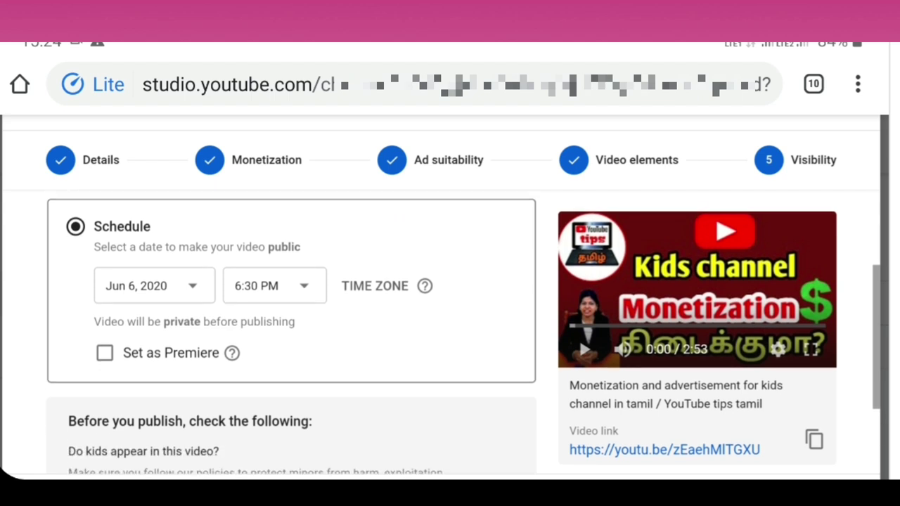
# Tick Set as Premiere for the Jun 6, 2020 scheduled upload.
pyautogui.scroll(-1, 291, 330)
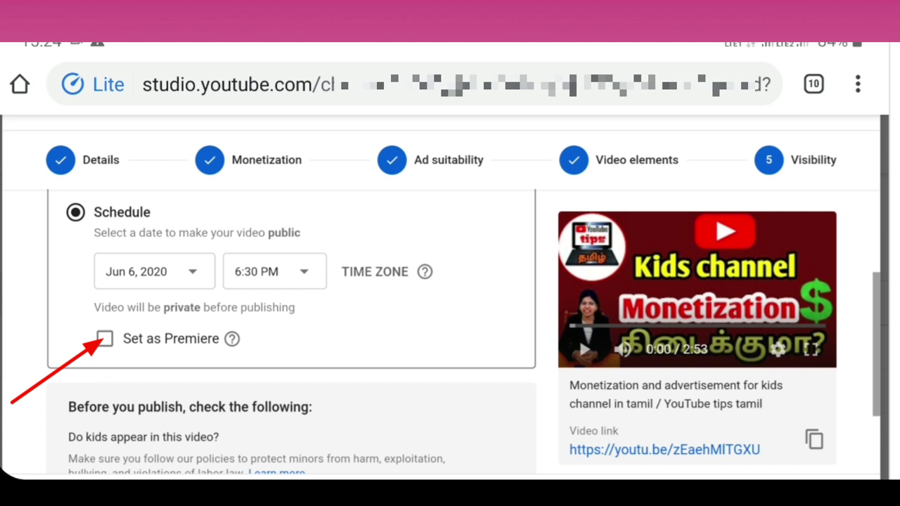
pyautogui.click(104, 339)
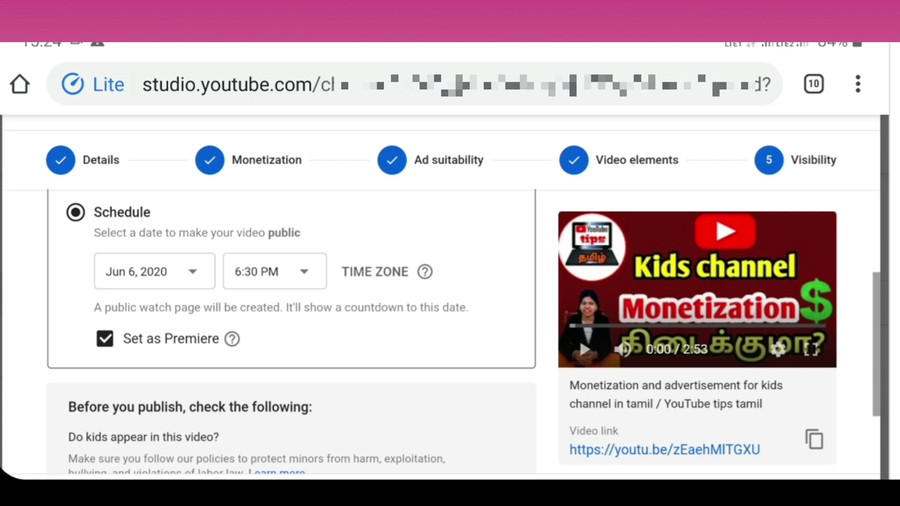
pyautogui.scroll(-3, 464, 331)
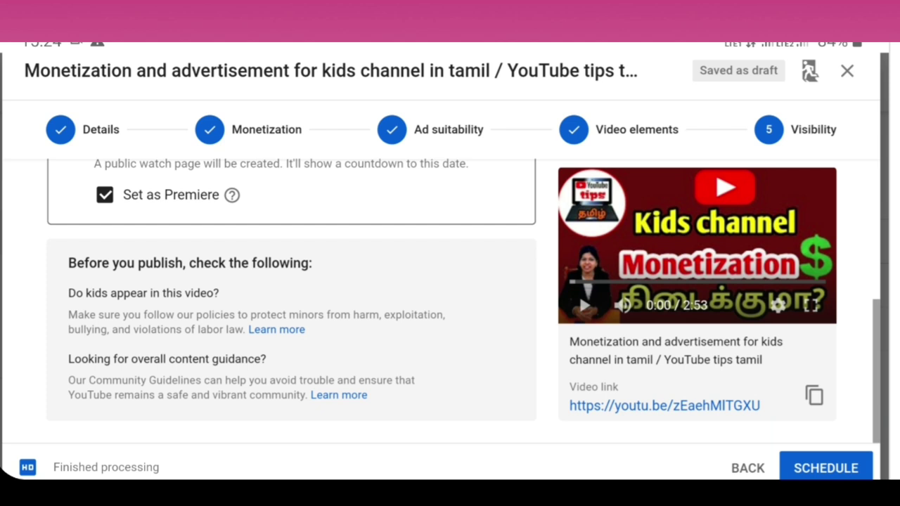
# Confirm the schedule so the video premieres on June 6, 2020 at 6:30 PM.
pyautogui.click(825, 467)
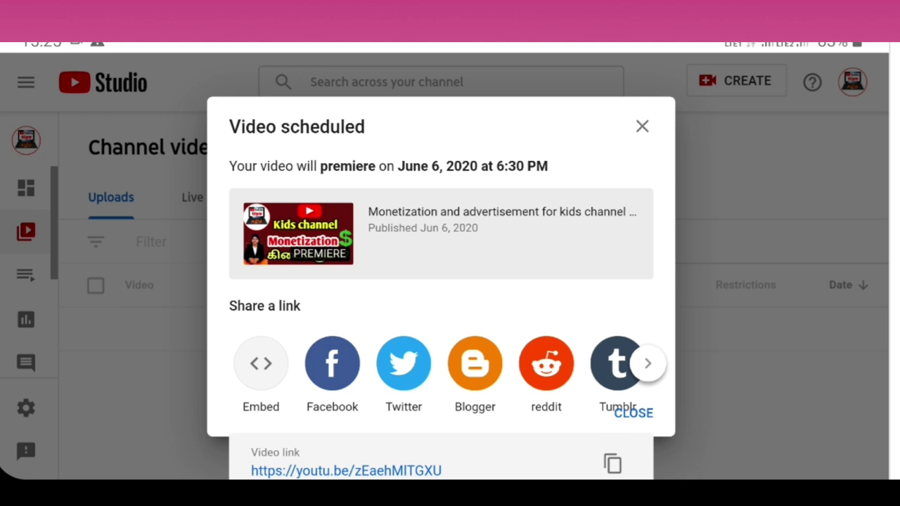
# Close the 'Video scheduled' confirmation and view the premiere's countdown watch page.
pyautogui.click(642, 126)
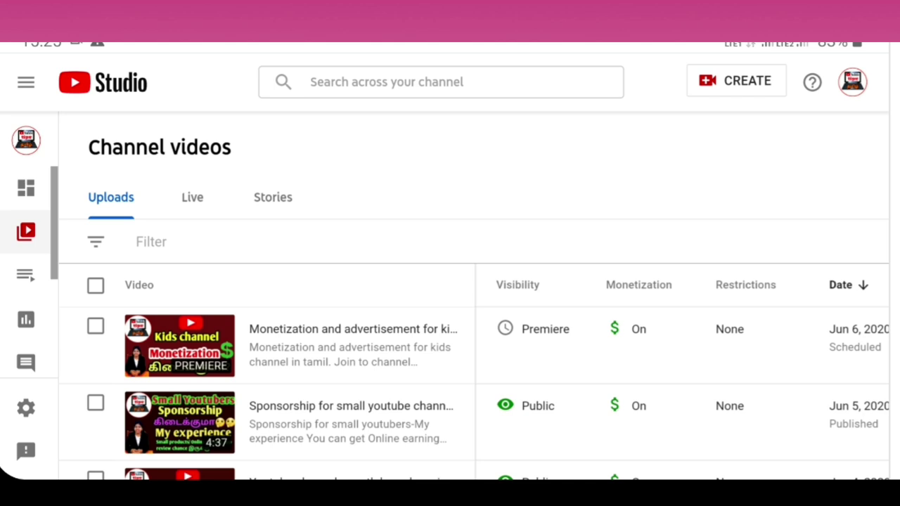
pyautogui.hscroll(2, 681, 366)
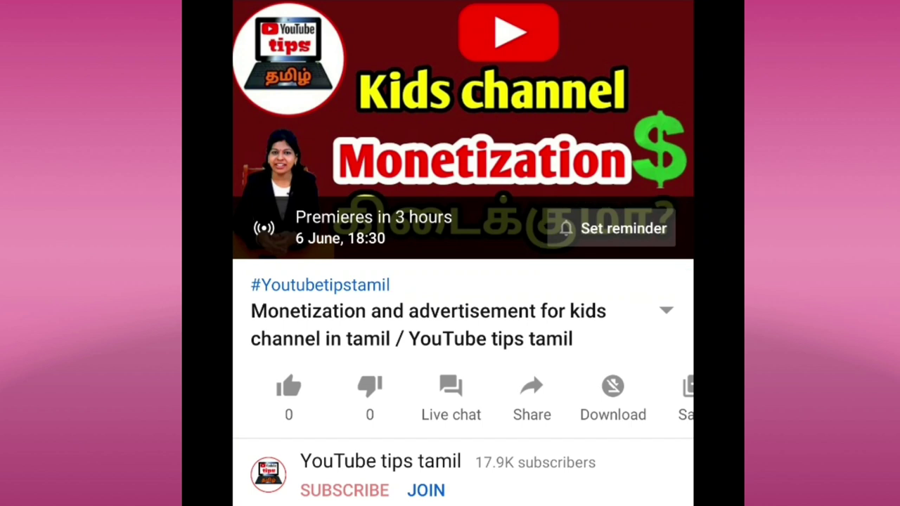
# Toggle the premiere reminder on and back off, then open Live chat.
pyautogui.click(613, 228)
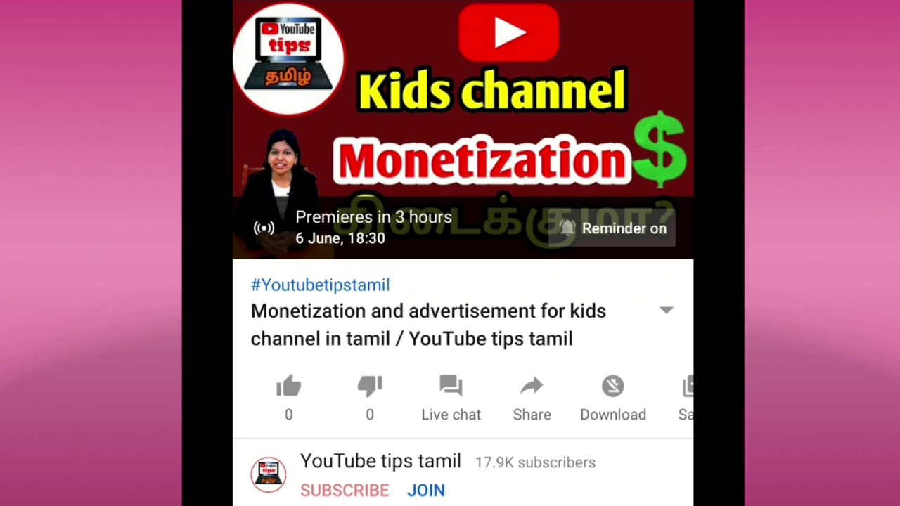
pyautogui.click(613, 229)
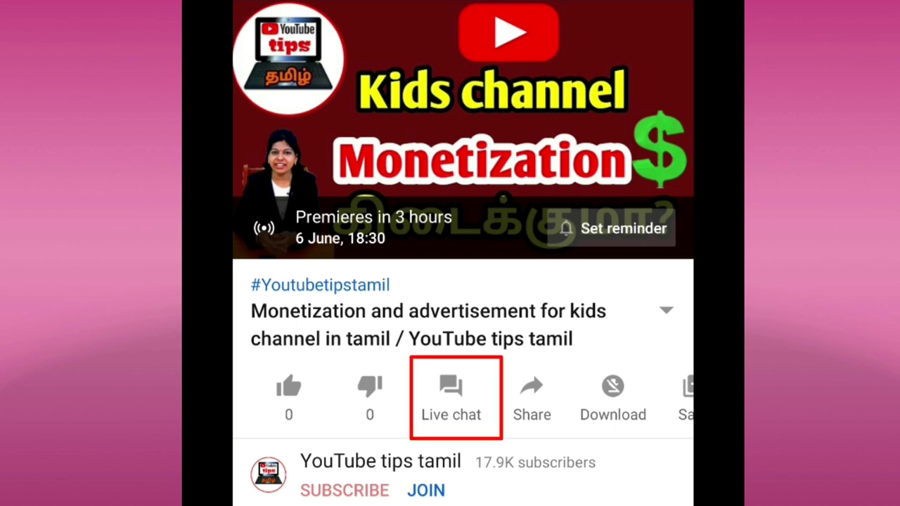
pyautogui.click(450, 397)
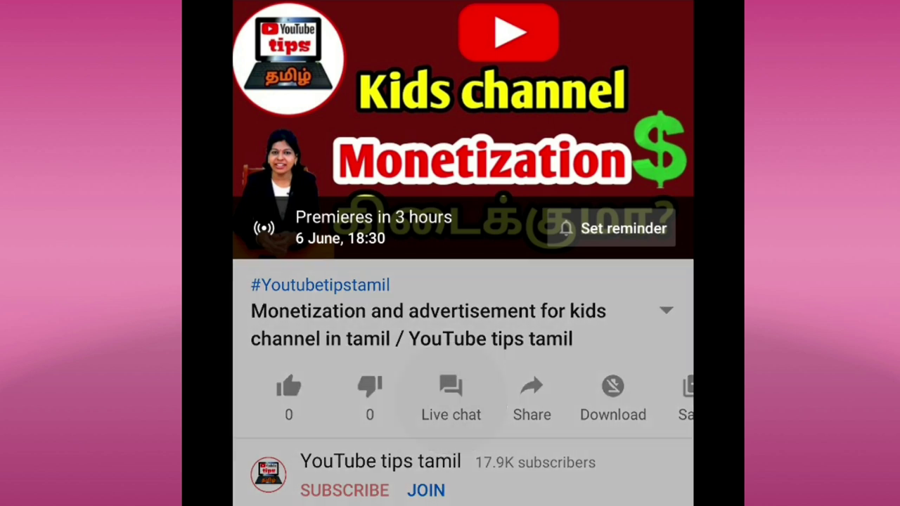